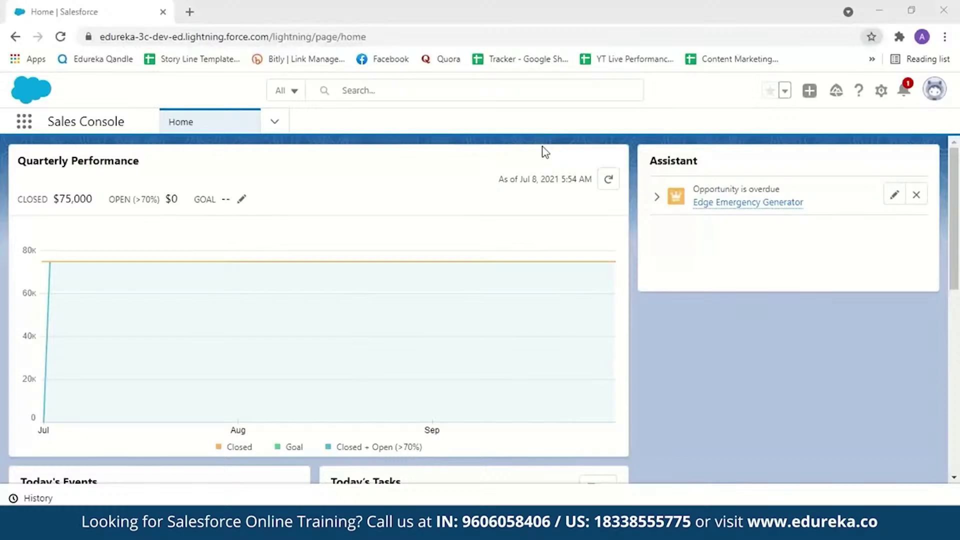
Step: Open Setup in a new tab and search Quick Find for 'users' to reach the All Users list
click(882, 92)
click(826, 145)
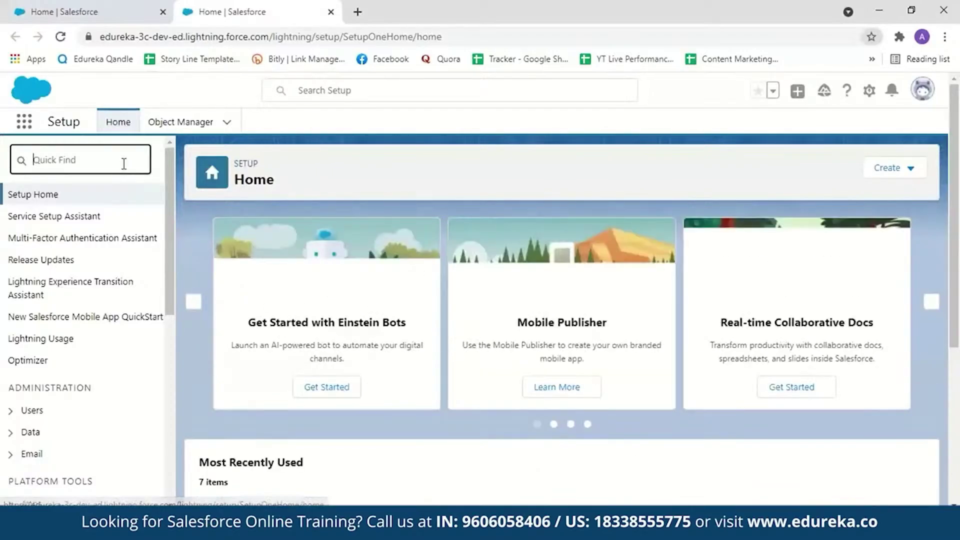
text(us)
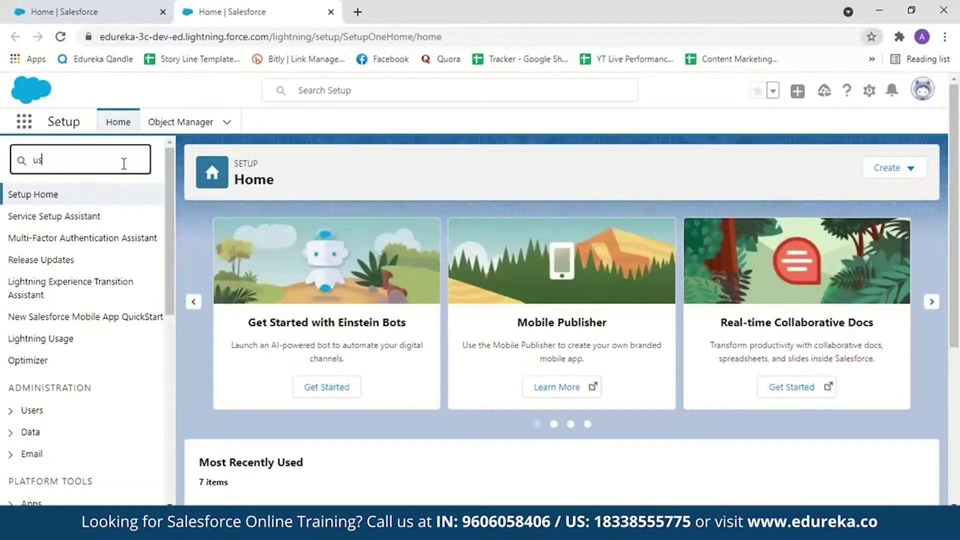
text(ers)
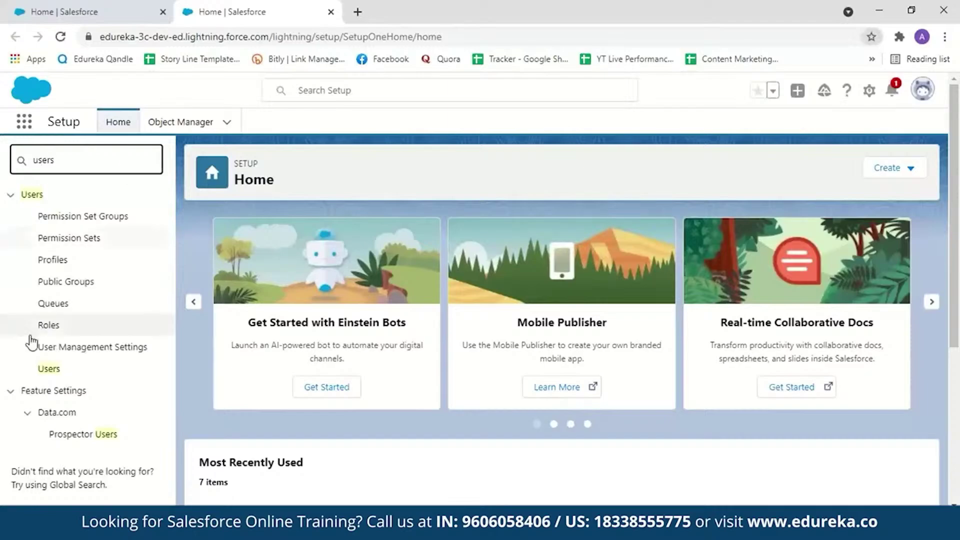
click(49, 370)
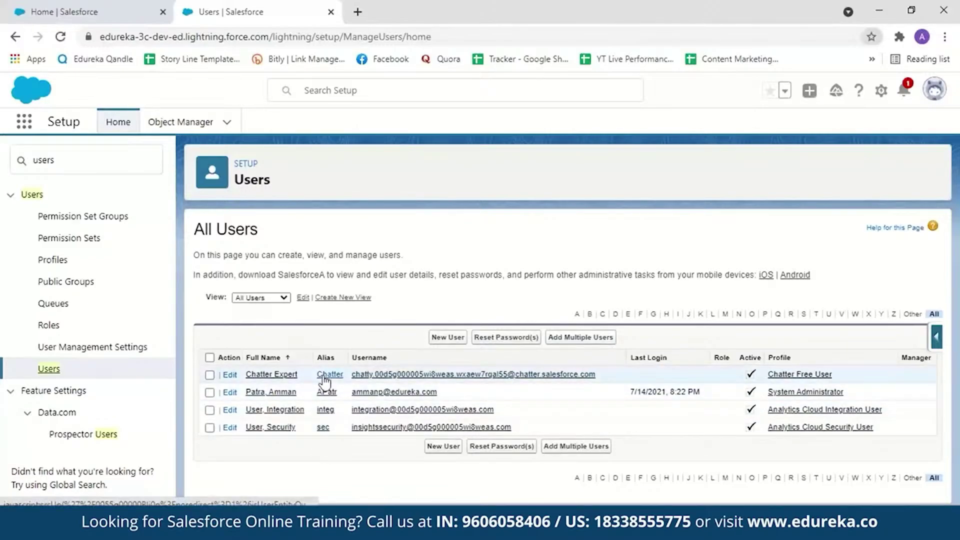
click(439, 342)
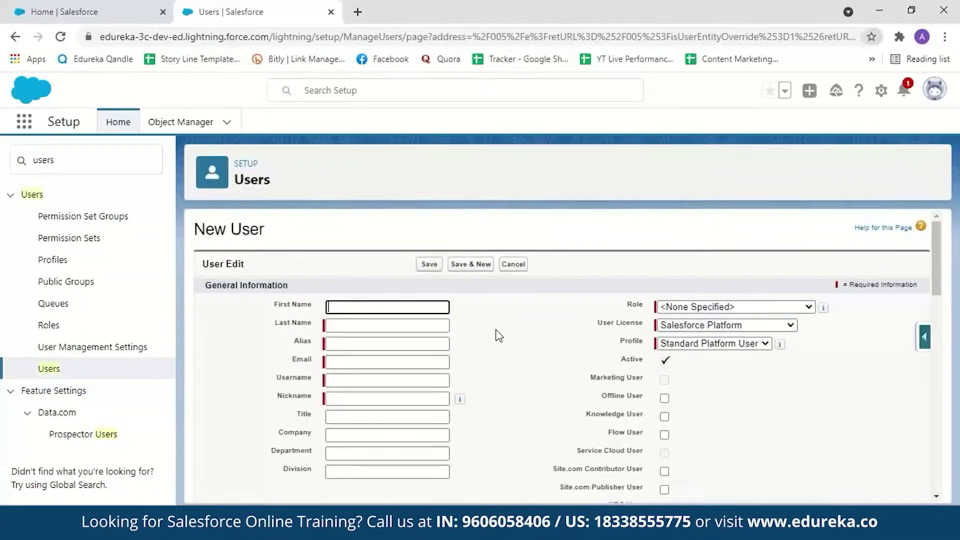
drag(939, 292, 944, 210)
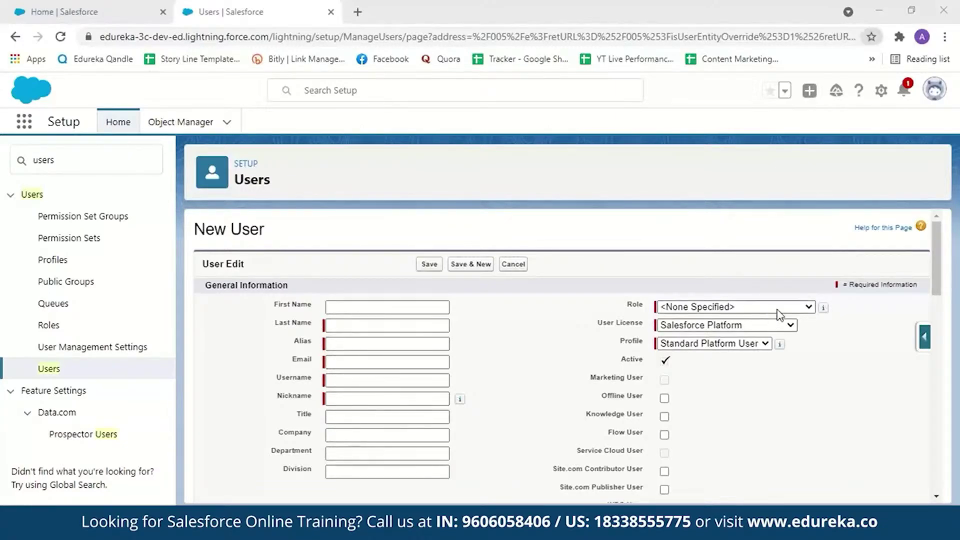
click(801, 312)
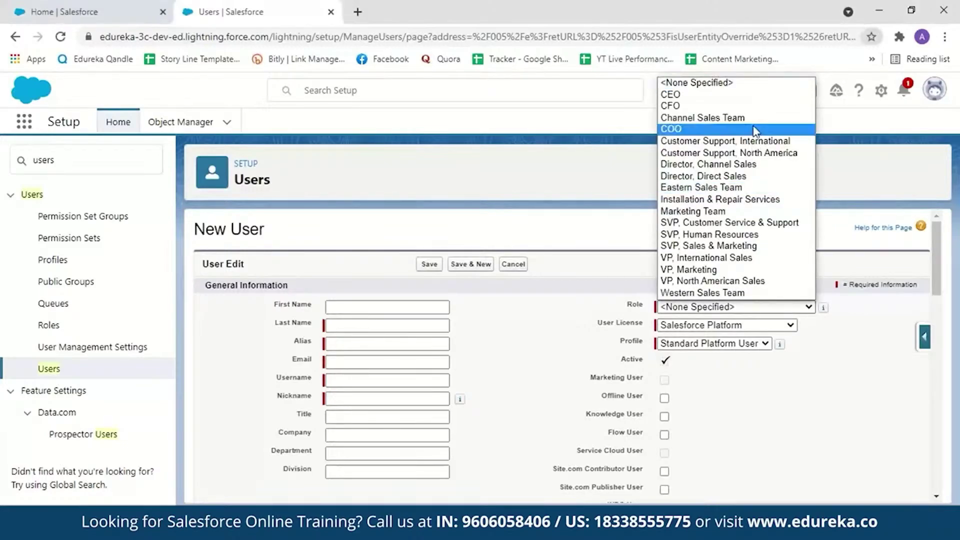
click(803, 313)
click(793, 330)
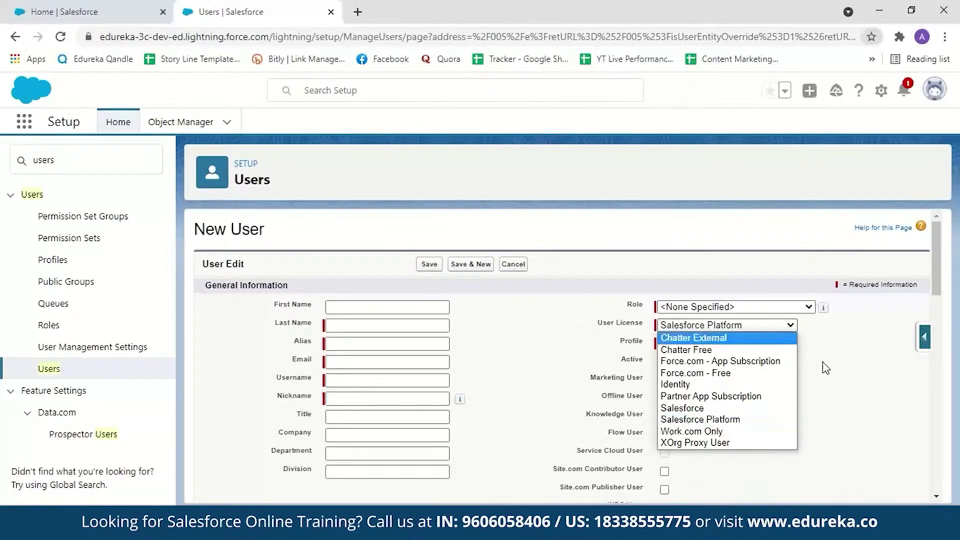
click(765, 344)
click(800, 375)
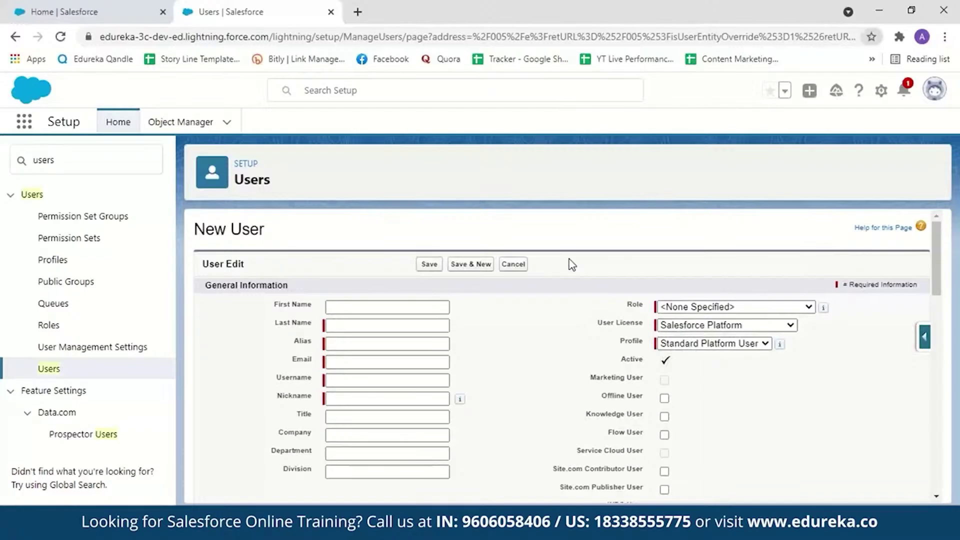
click(514, 268)
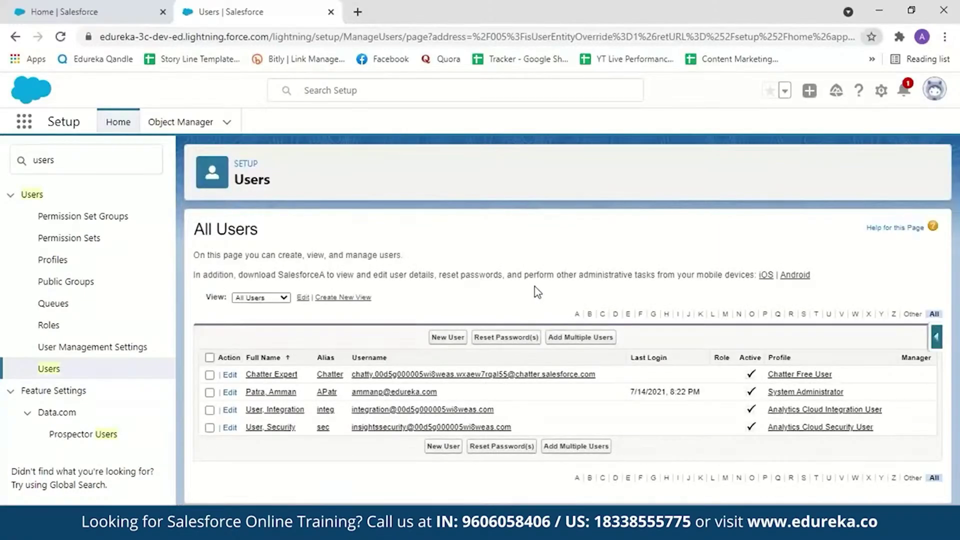
click(271, 391)
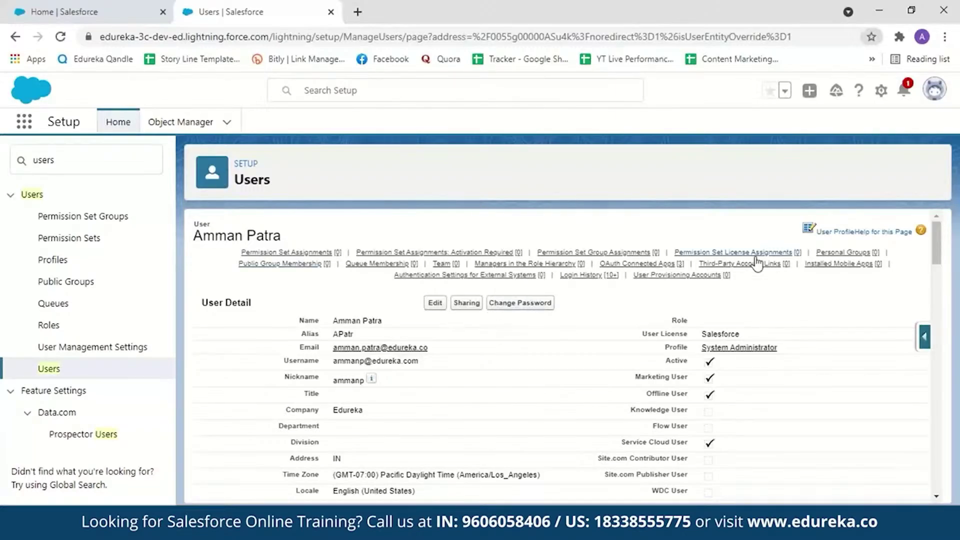
click(15, 36)
click(526, 338)
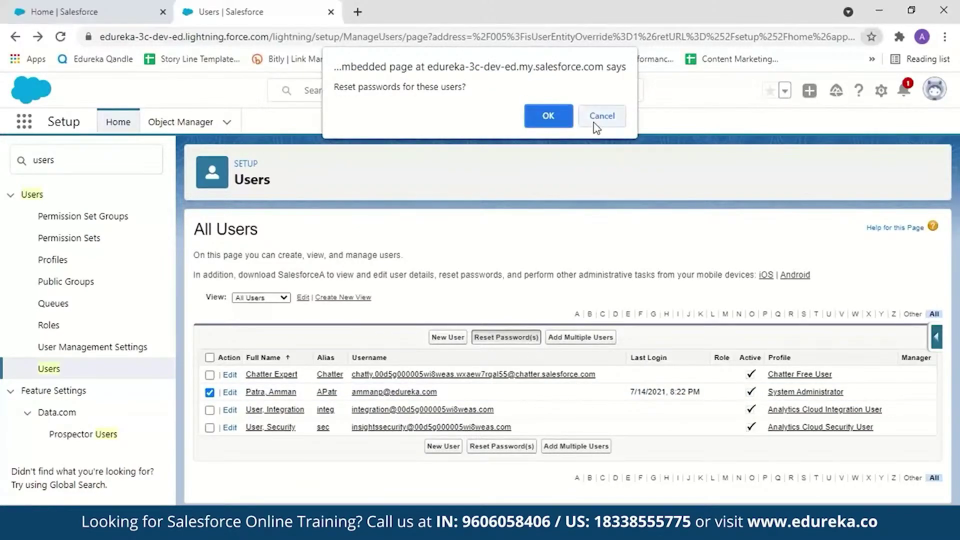
click(594, 123)
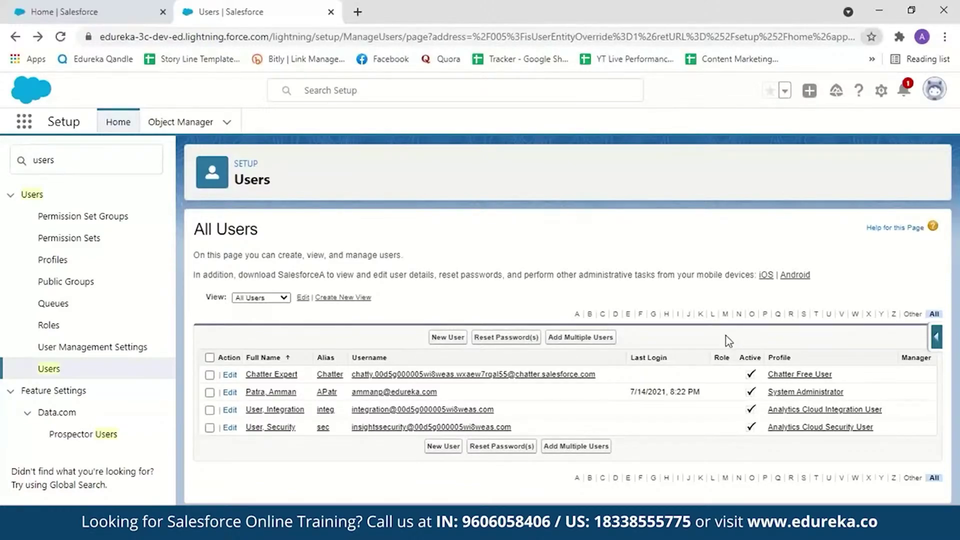
Step: Find 'profiles' in Quick Find and open Contract Manager to its Password Policies (90-day expiry, length 8)
double_click(67, 166)
key(BackSpace)
text(p)
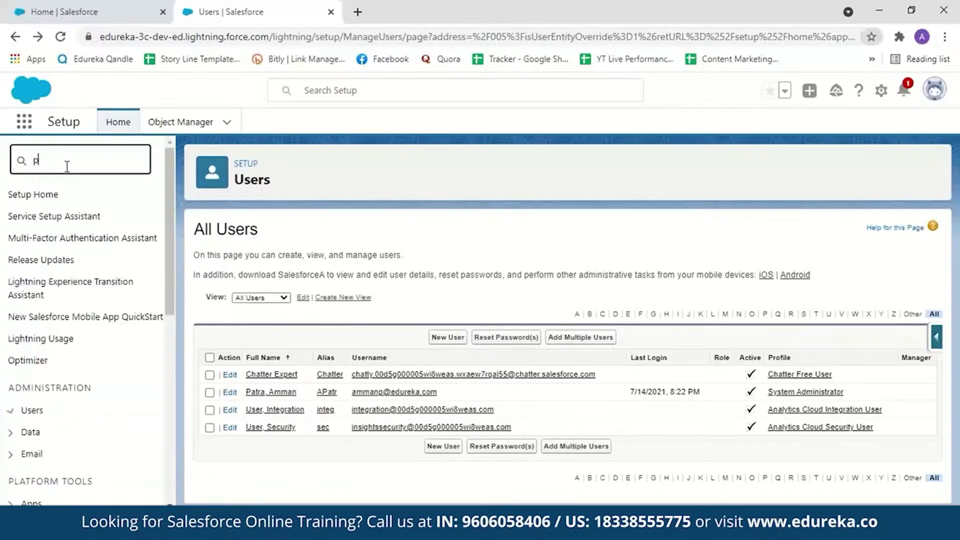
text(rofiles)
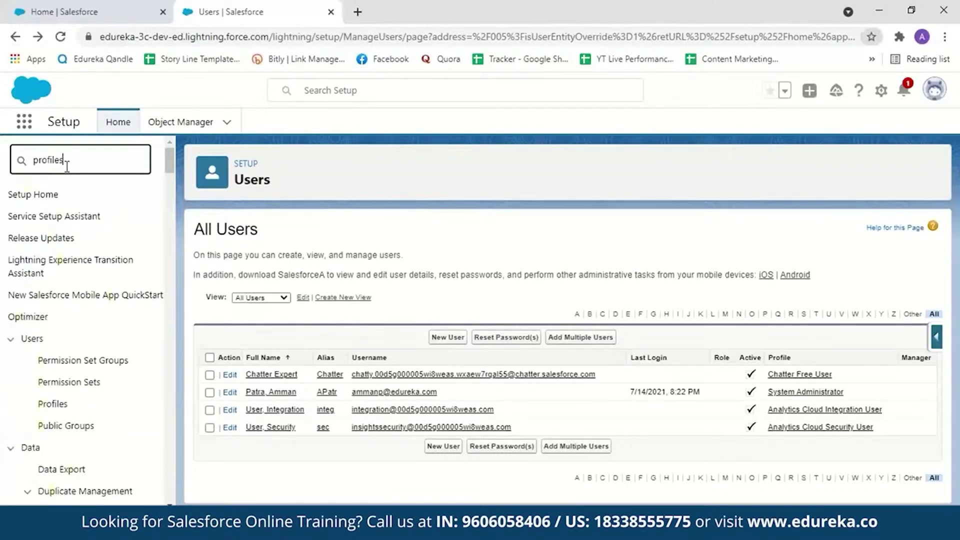
click(53, 217)
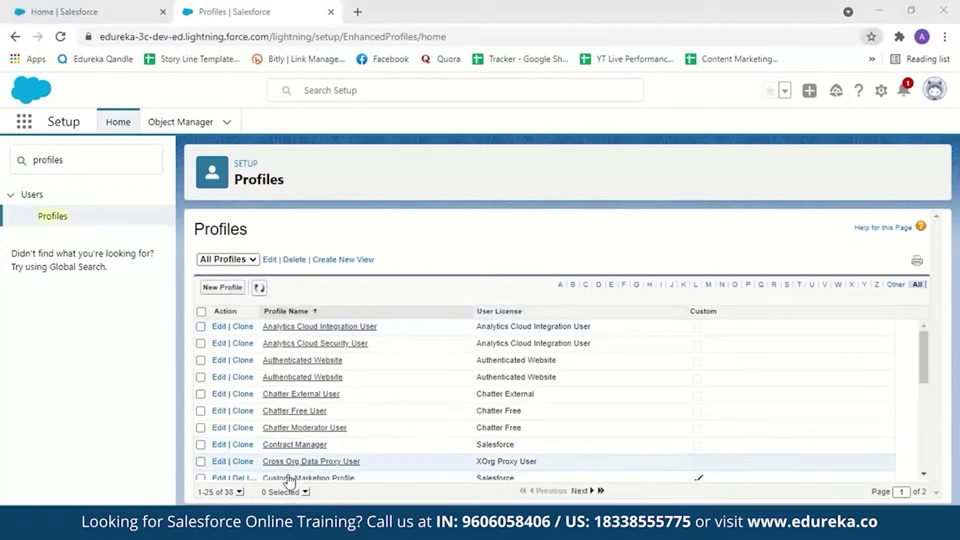
click(291, 444)
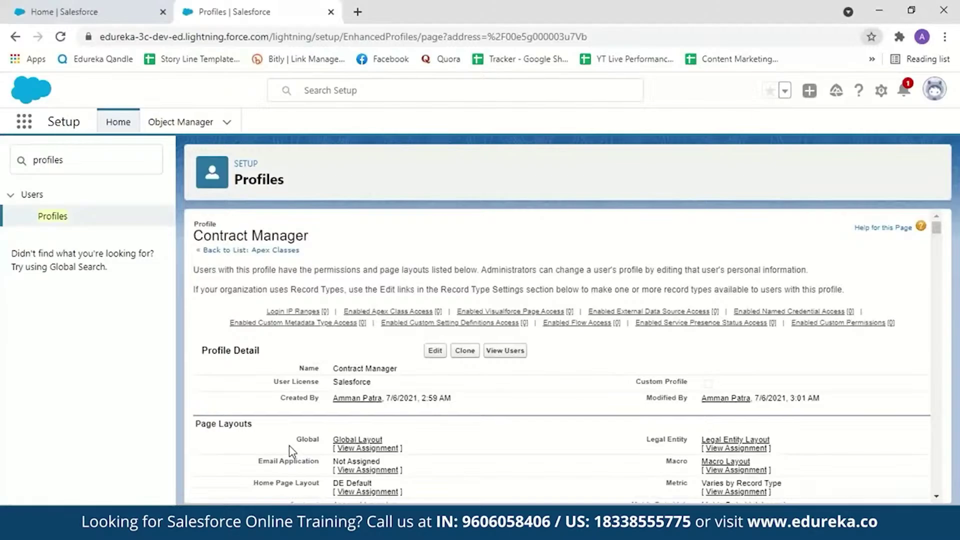
drag(937, 228, 941, 471)
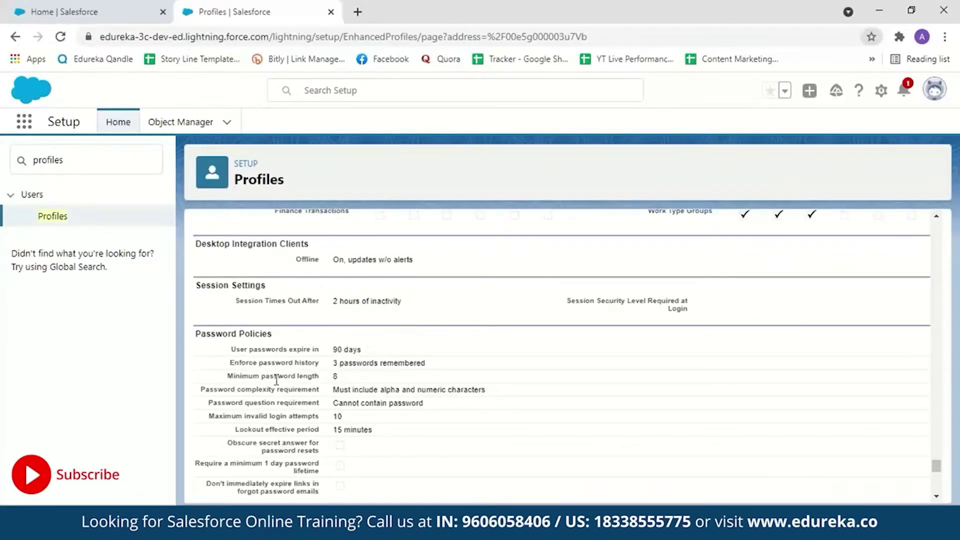
scroll(306, 337, down, 1)
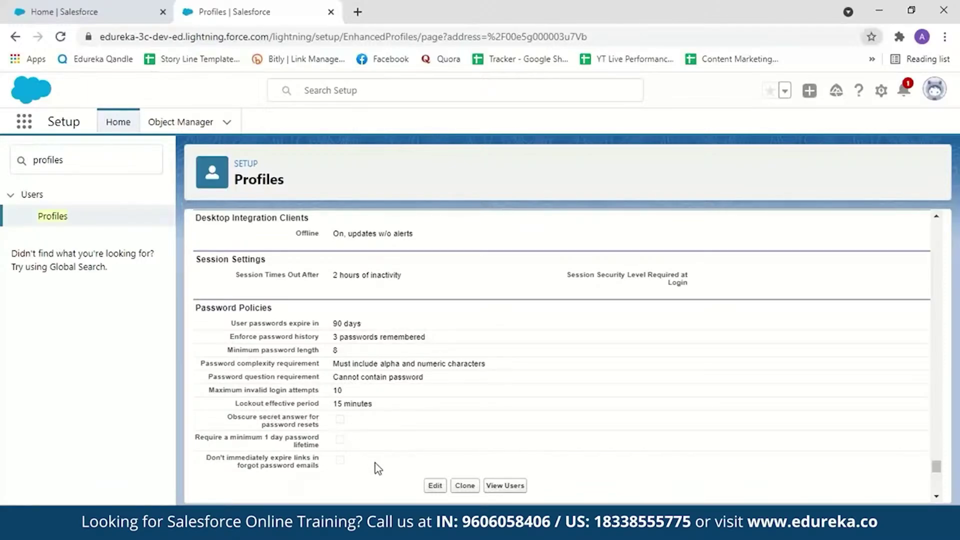
Step: Review password policies in edit mode (90-day expiry, 3 remembered), cancel, and scroll to Login Hours
click(434, 485)
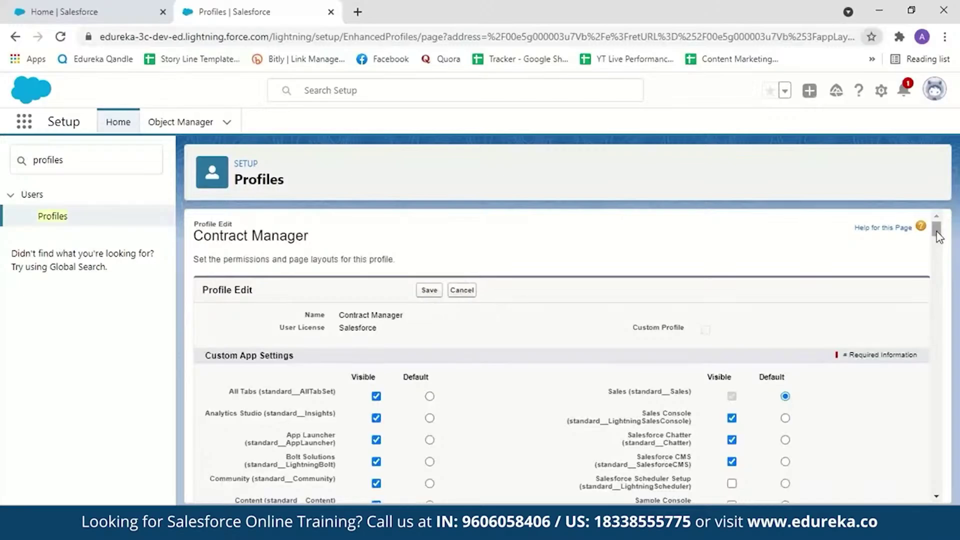
drag(938, 237, 937, 484)
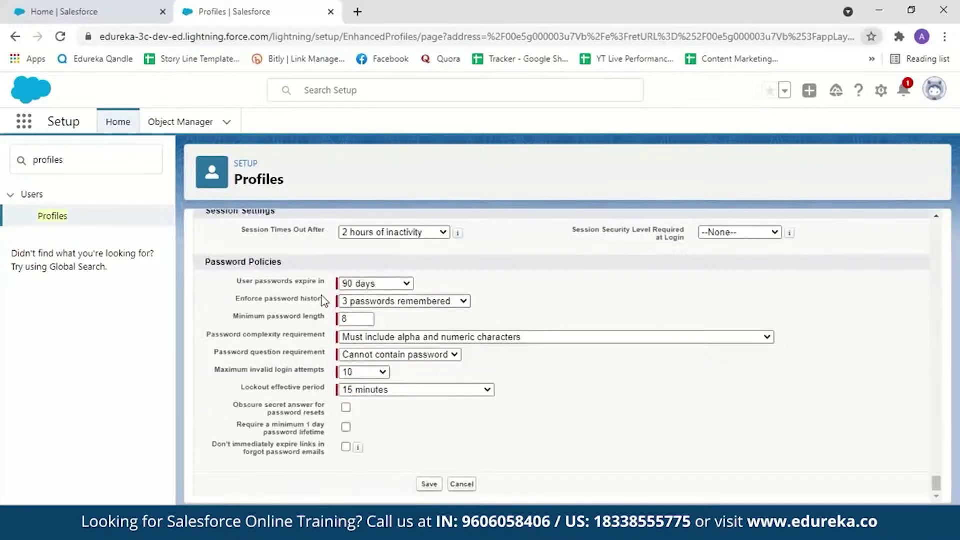
click(407, 285)
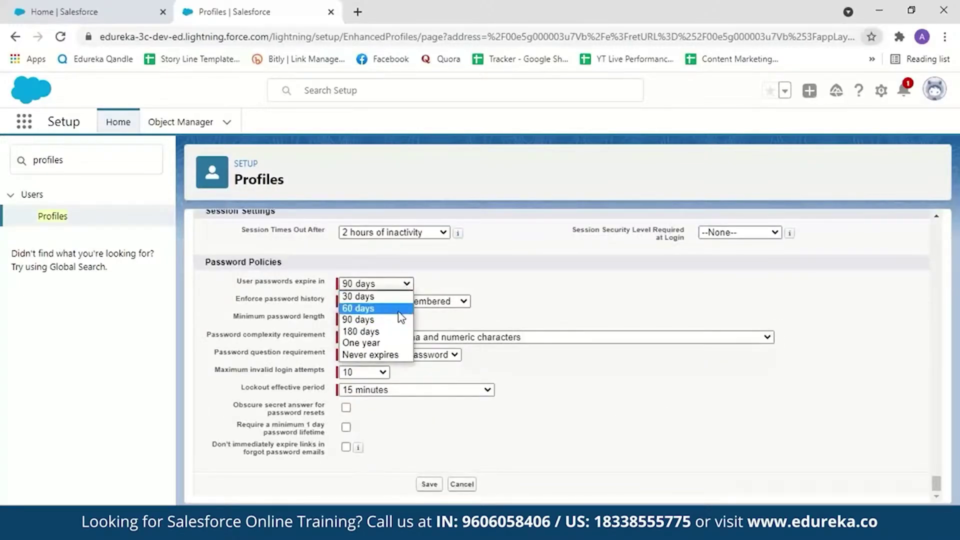
click(358, 323)
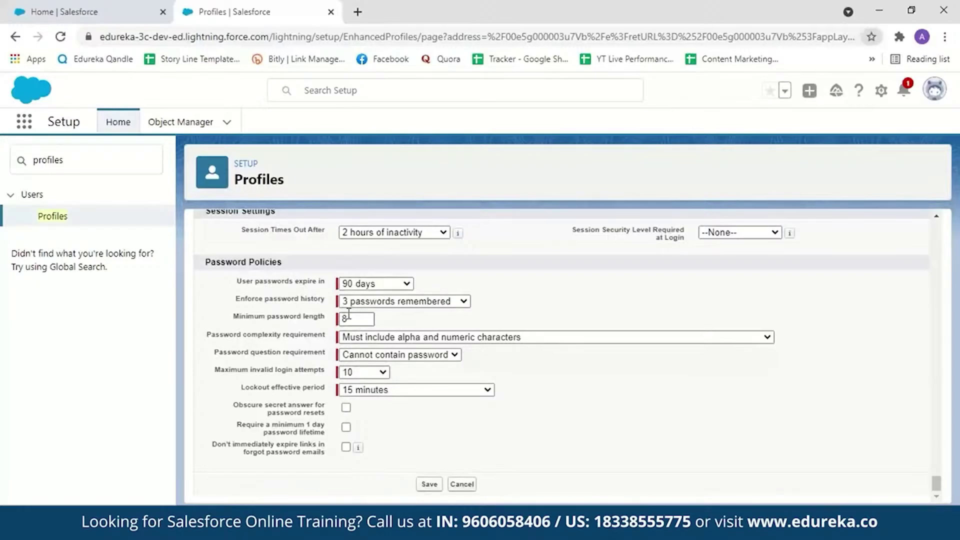
click(464, 302)
click(467, 304)
click(760, 340)
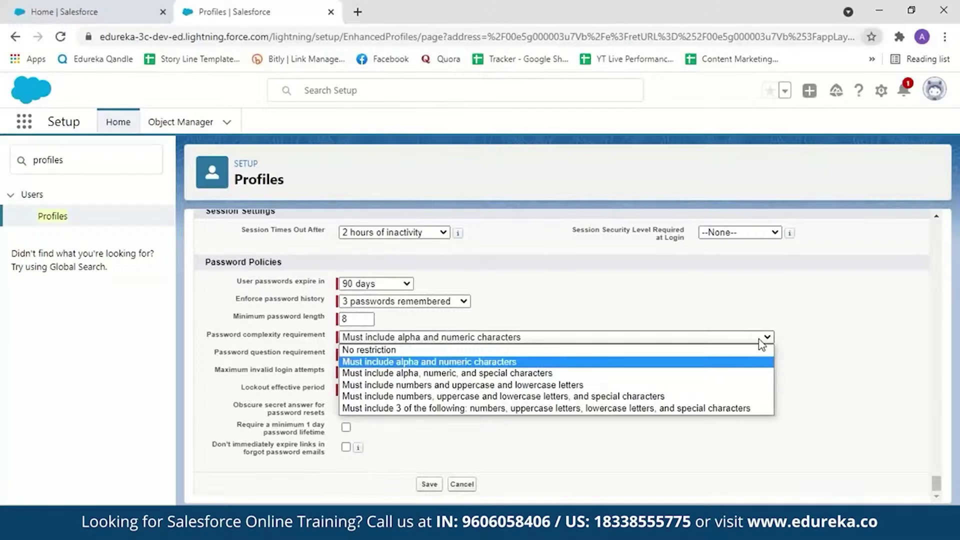
click(817, 361)
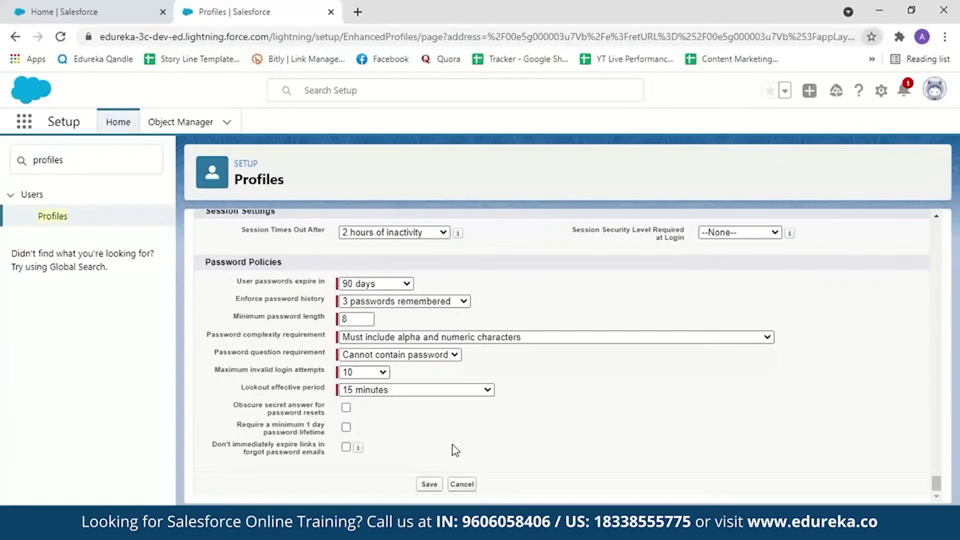
click(459, 484)
scroll(950, 330, down, 15)
scroll(953, 330, down, 20)
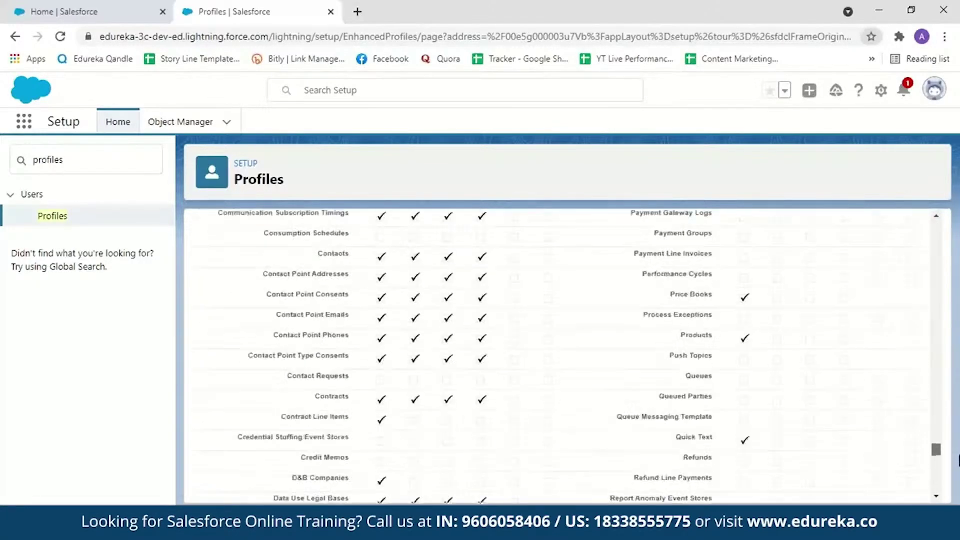
scroll(958, 472, down, 4)
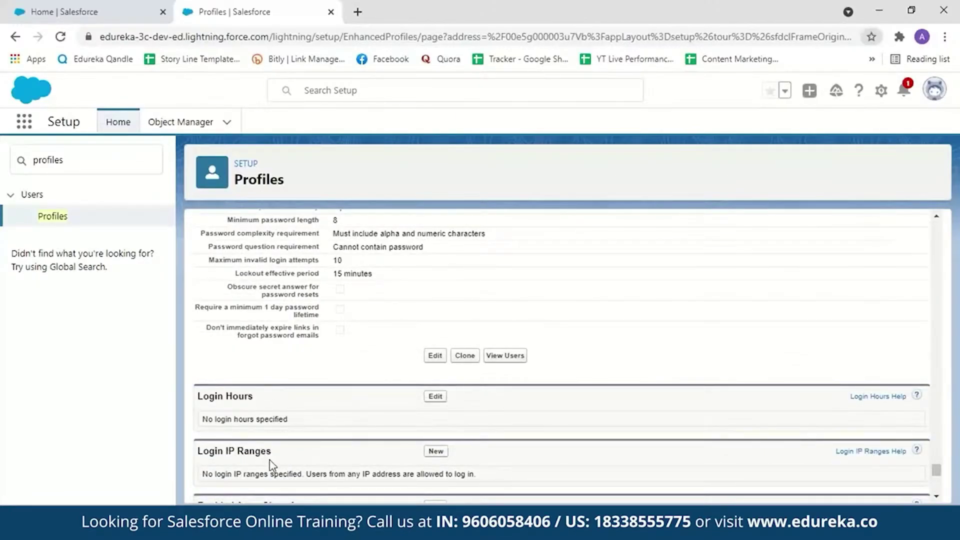
Step: Save the profile's Login Hours unchanged, then start a new Login IP Range entry
click(435, 396)
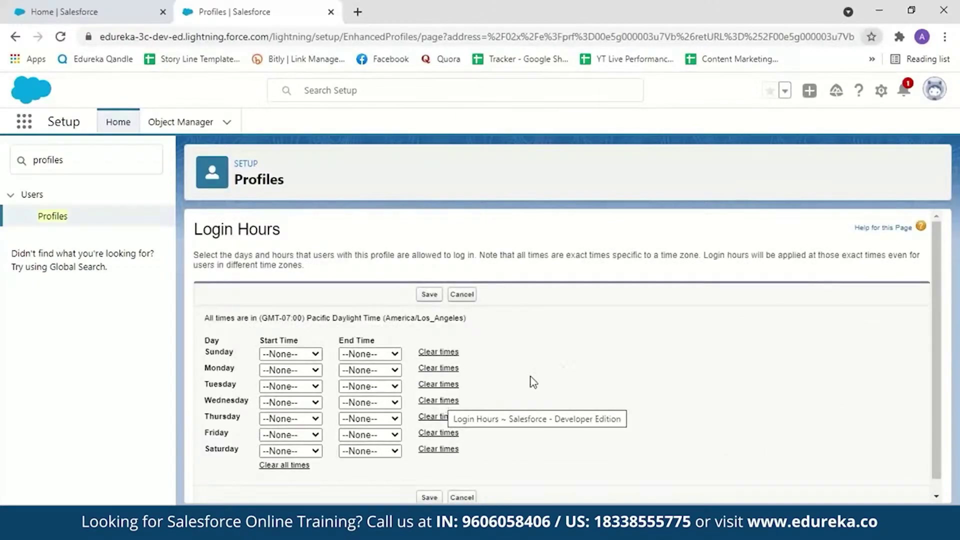
click(315, 372)
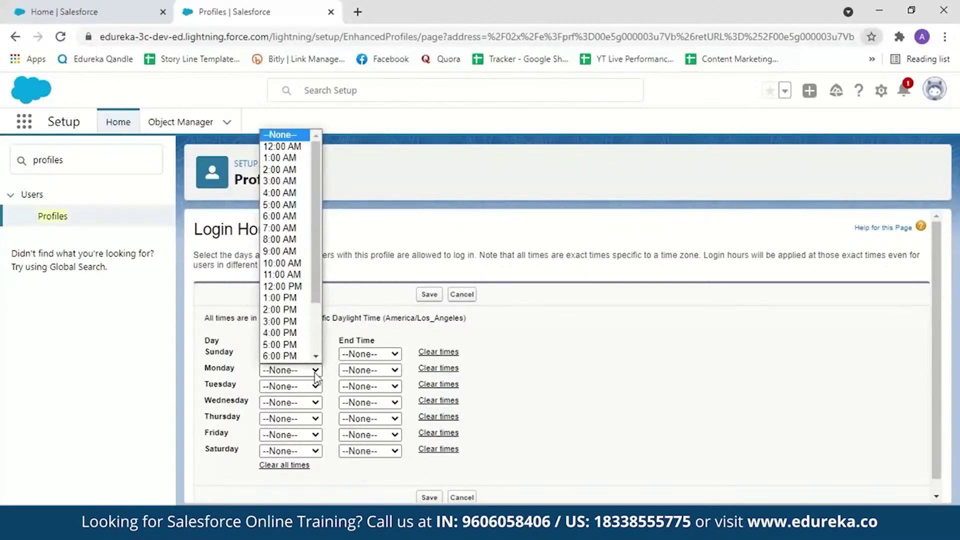
click(315, 378)
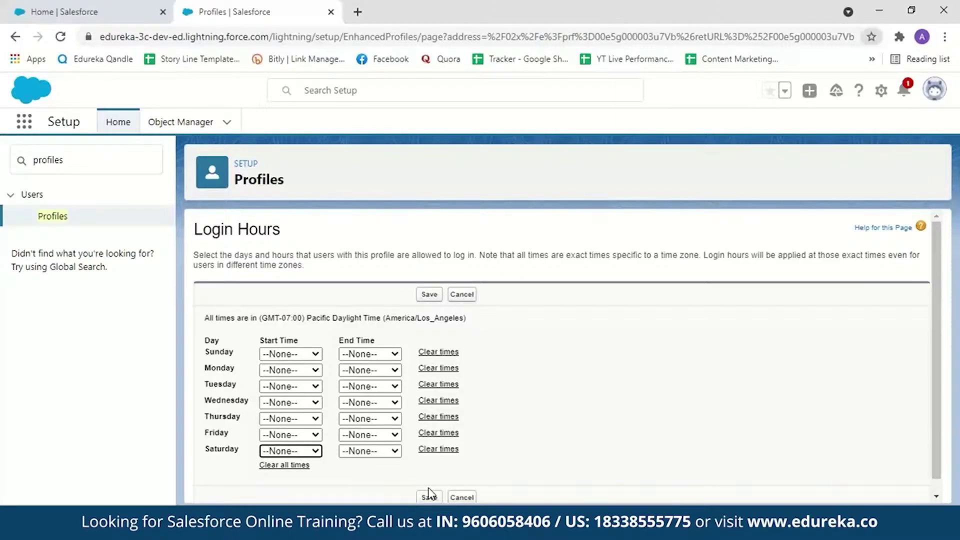
click(461, 294)
scroll(565, 350, down, 15)
click(434, 293)
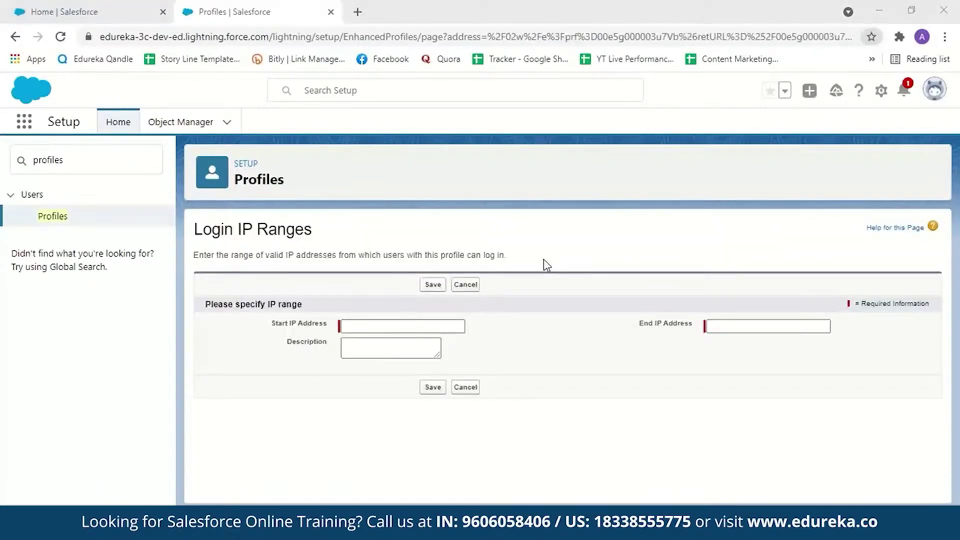